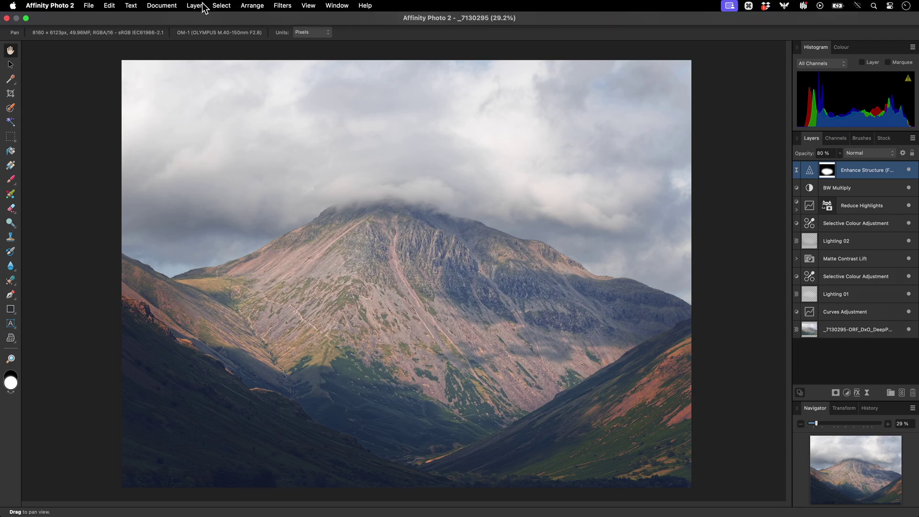
# Add a Black & White adjustment layer, try brighter reds and darker cyans, then reset to defaults
pyautogui.click(197, 5)
pyautogui.moveTo(283, 132)
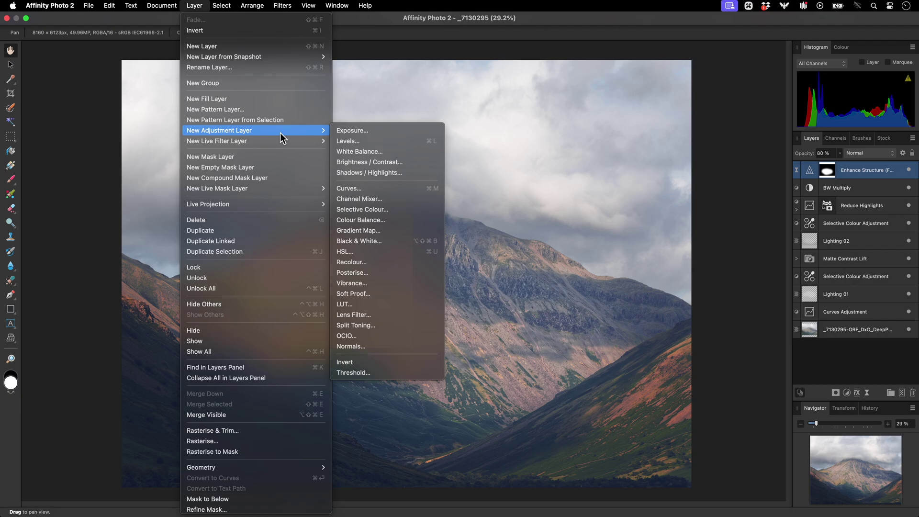
pyautogui.click(388, 238)
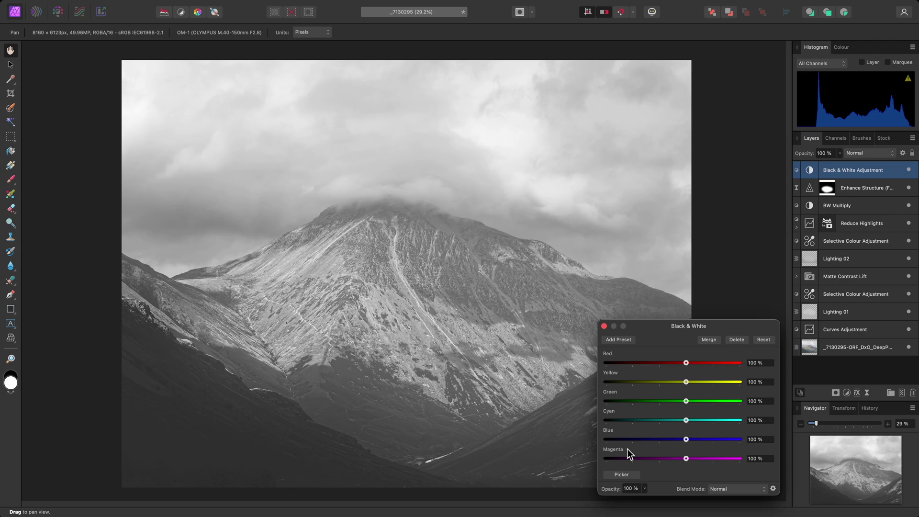
pyautogui.moveTo(687, 363); pyautogui.dragTo(692, 384)
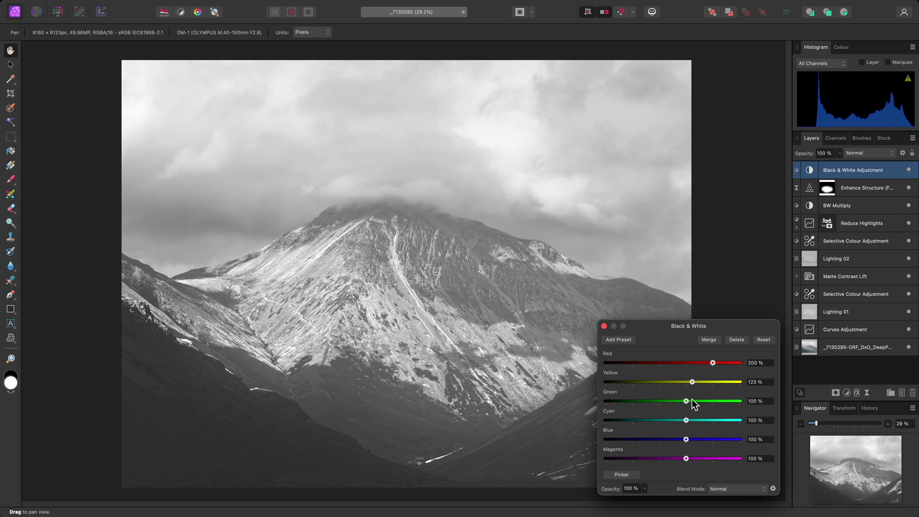
pyautogui.moveTo(686, 420); pyautogui.dragTo(638, 439)
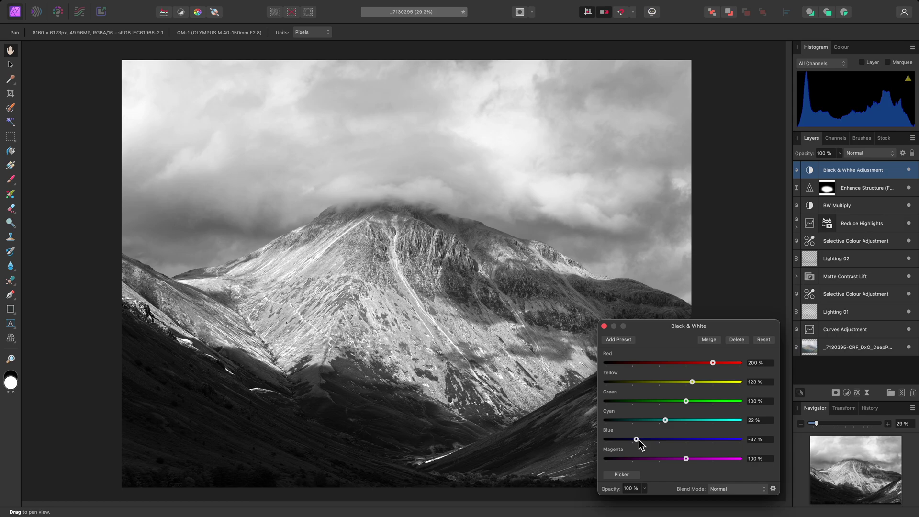
pyautogui.click(763, 340)
pyautogui.click(604, 326)
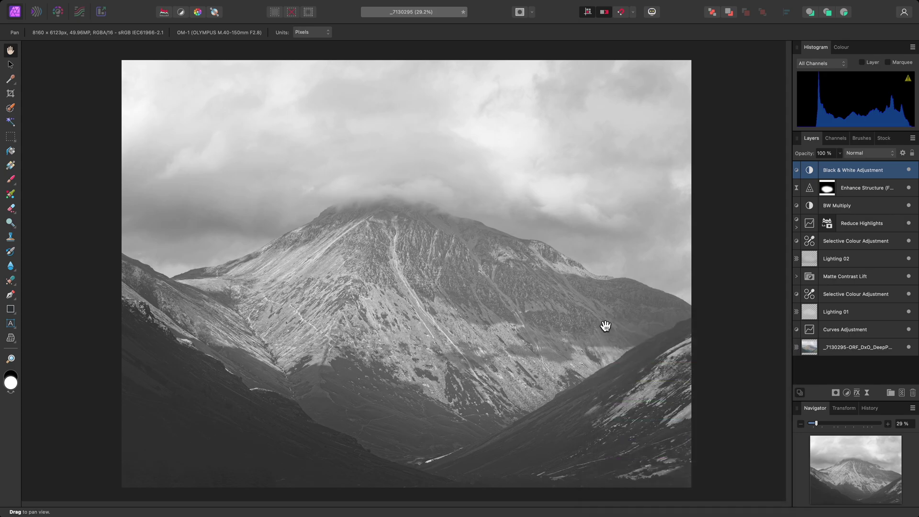
# Hide the Black & White layer and add a Channel Mixer layer with Output Channel set to Gray
pyautogui.click(909, 171)
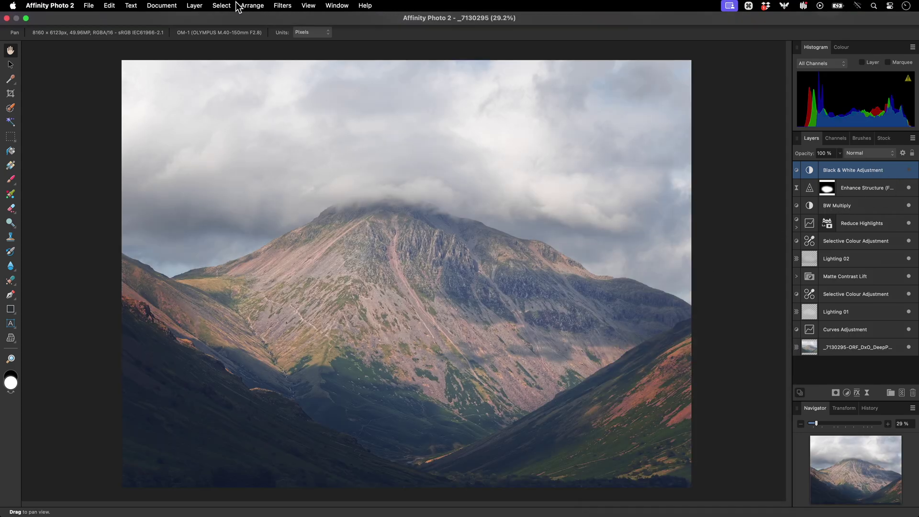
pyautogui.click(194, 5)
pyautogui.moveTo(278, 128)
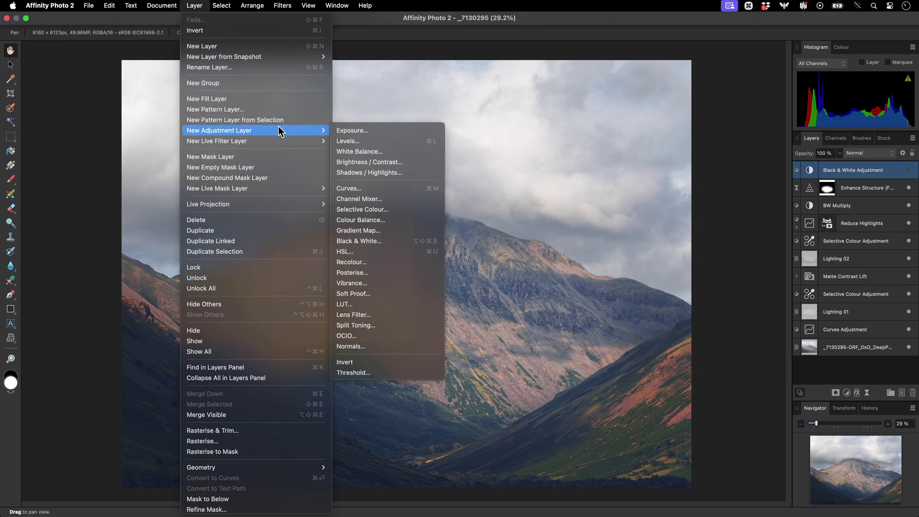
pyautogui.click(398, 200)
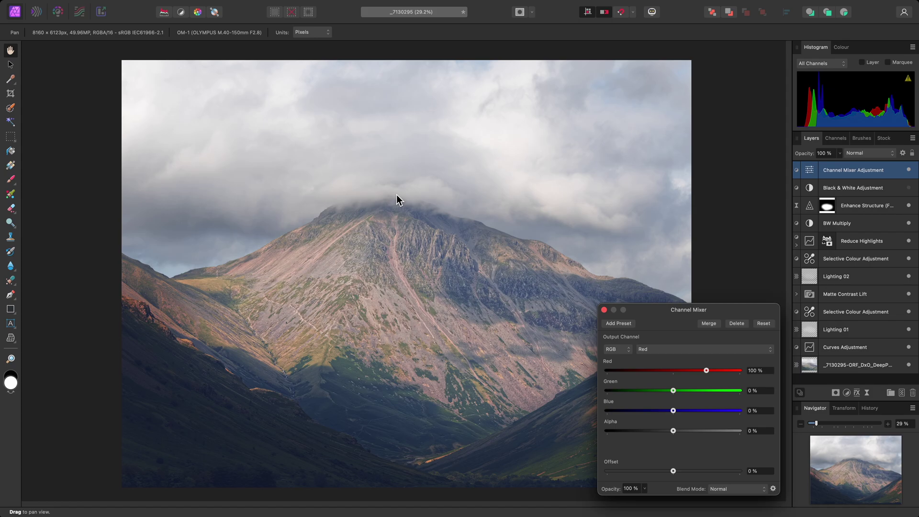
pyautogui.click(622, 352)
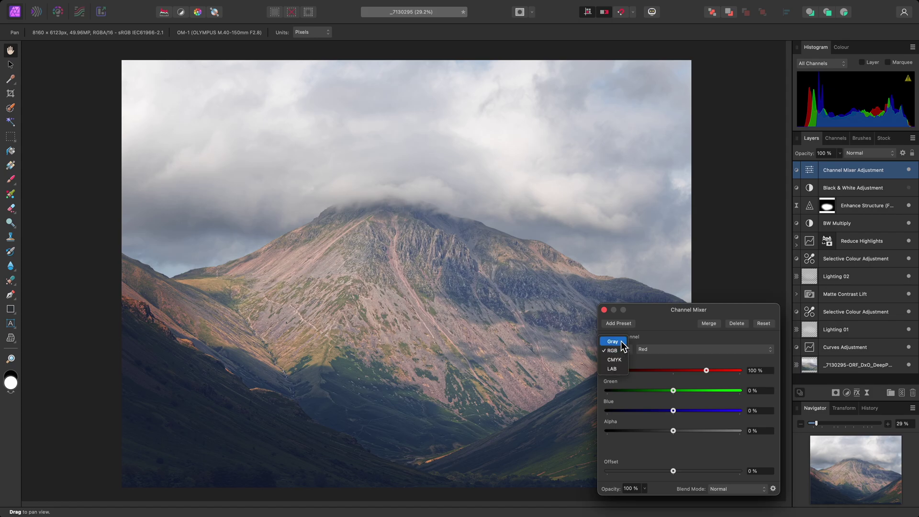
pyautogui.click(622, 342)
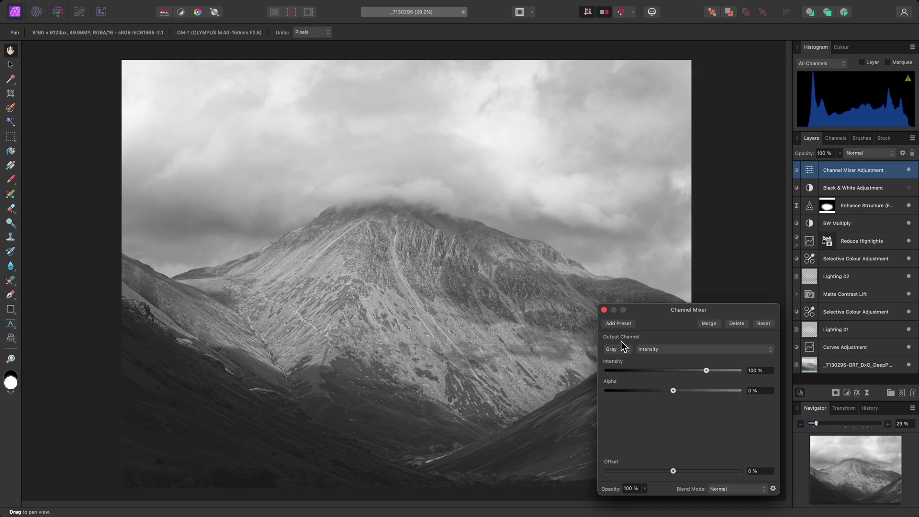
# Add a Brightness / Contrast adjustment layer with Contrast raised to about 44%
pyautogui.moveTo(232, 6)
pyautogui.click(194, 5)
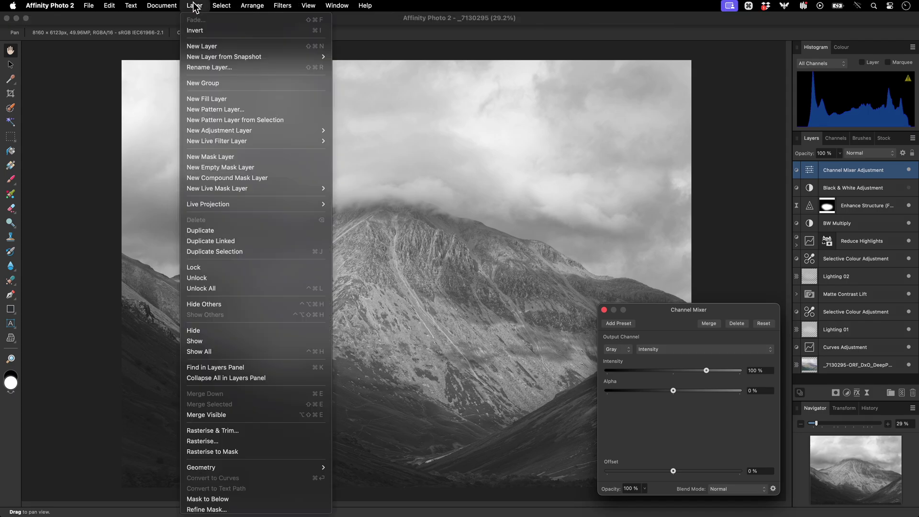
pyautogui.moveTo(280, 132)
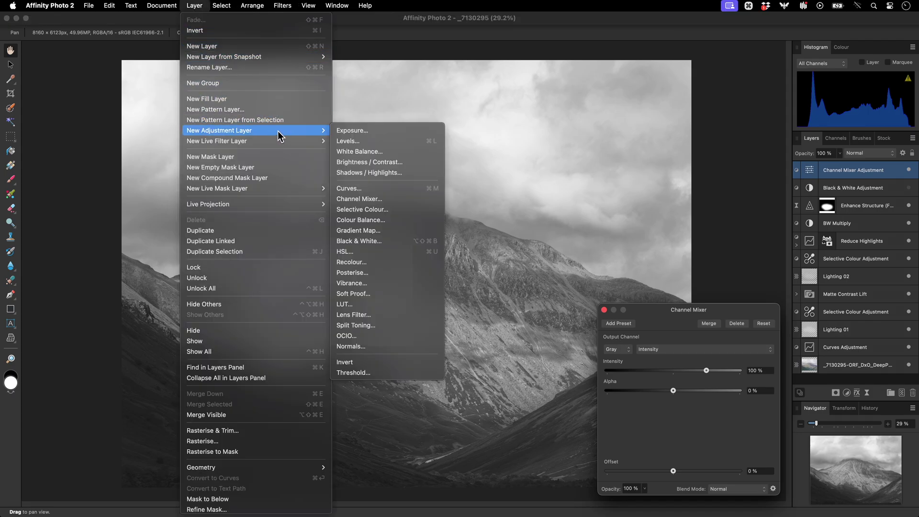
pyautogui.click(405, 162)
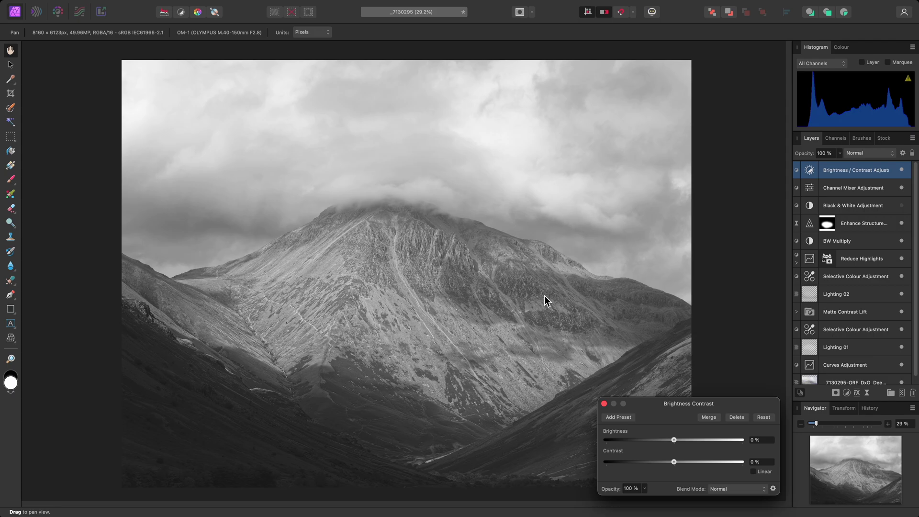
pyautogui.moveTo(674, 463); pyautogui.dragTo(678, 441)
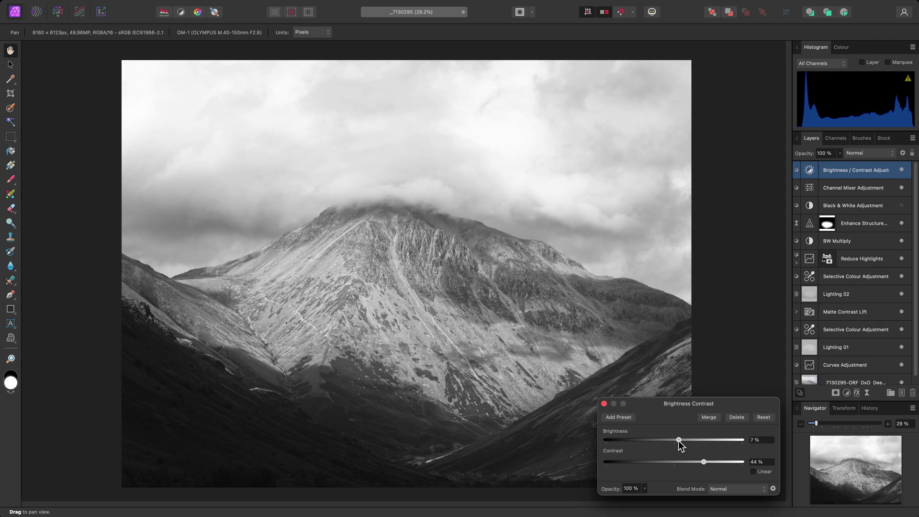
pyautogui.click(604, 403)
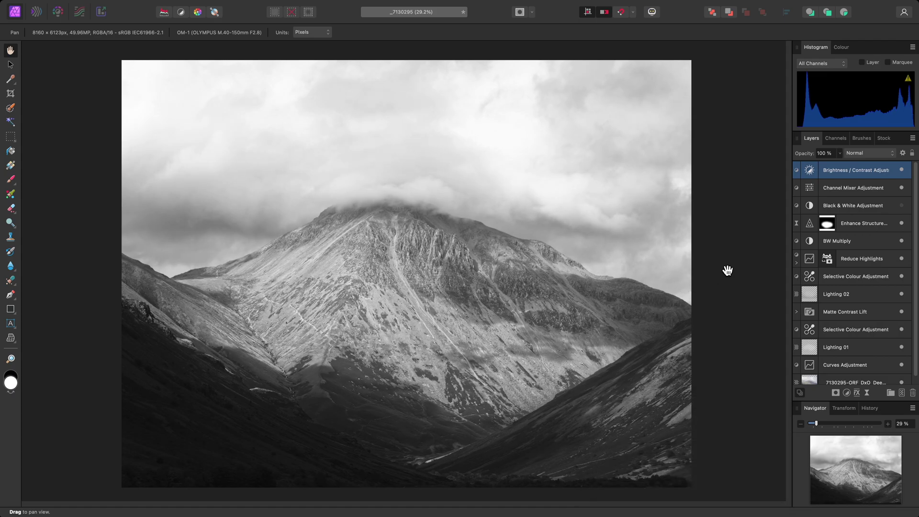
# Toggle the Channel Mixer and Black & White layers to compare them, leaving both hidden
pyautogui.click(901, 188)
pyautogui.click(902, 206)
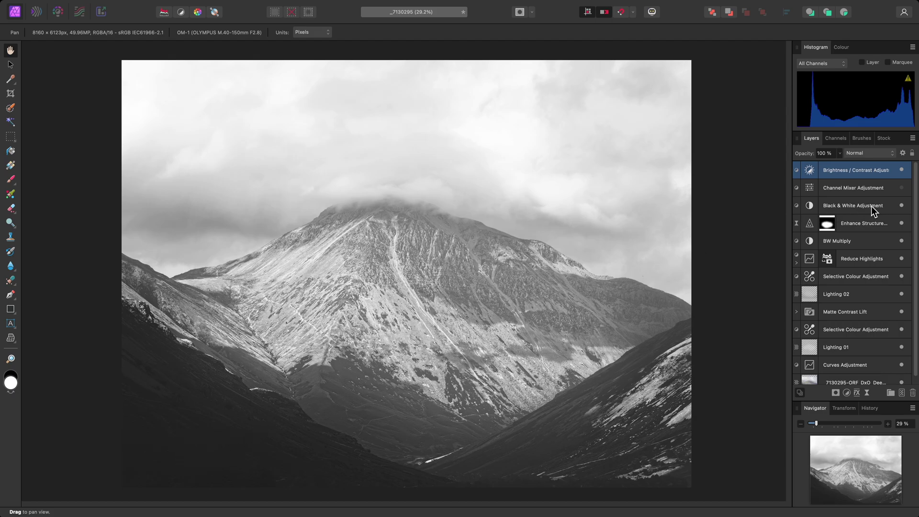
pyautogui.click(902, 205)
pyautogui.click(902, 188)
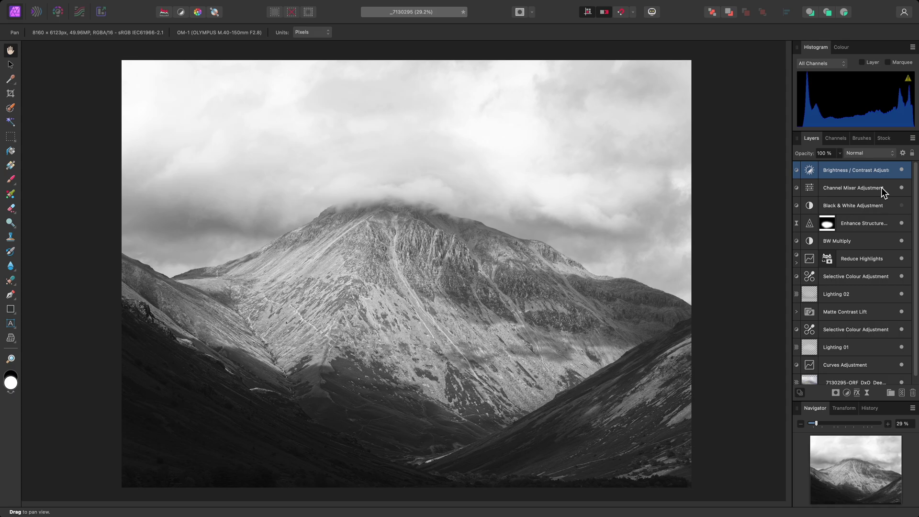
pyautogui.click(902, 188)
# Above the Channel Mixer layer, add an HSL adjustment layer with Saturation Shift at -100
pyautogui.click(869, 188)
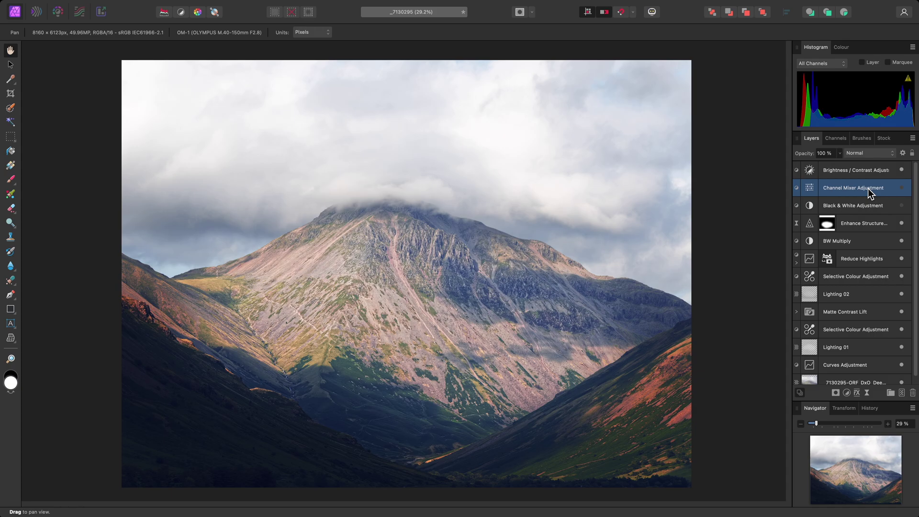
pyautogui.moveTo(292, 5)
pyautogui.click(194, 5)
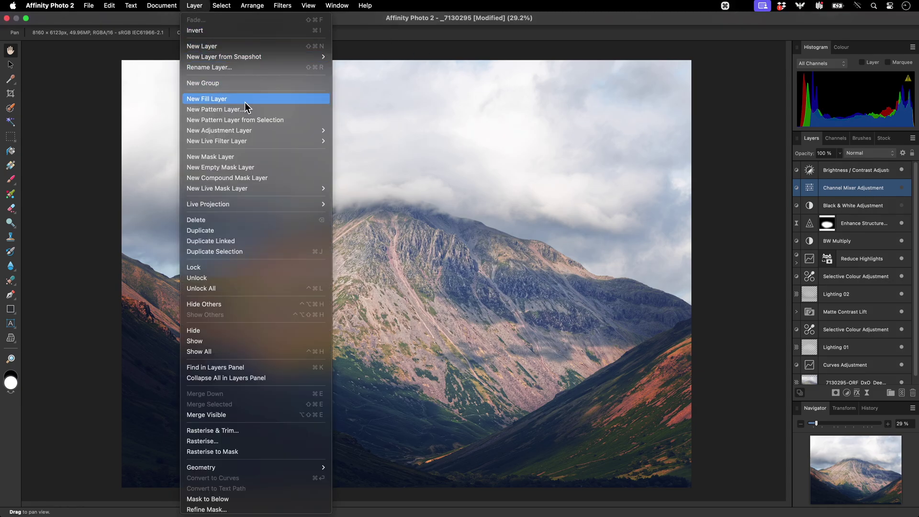
pyautogui.moveTo(263, 132)
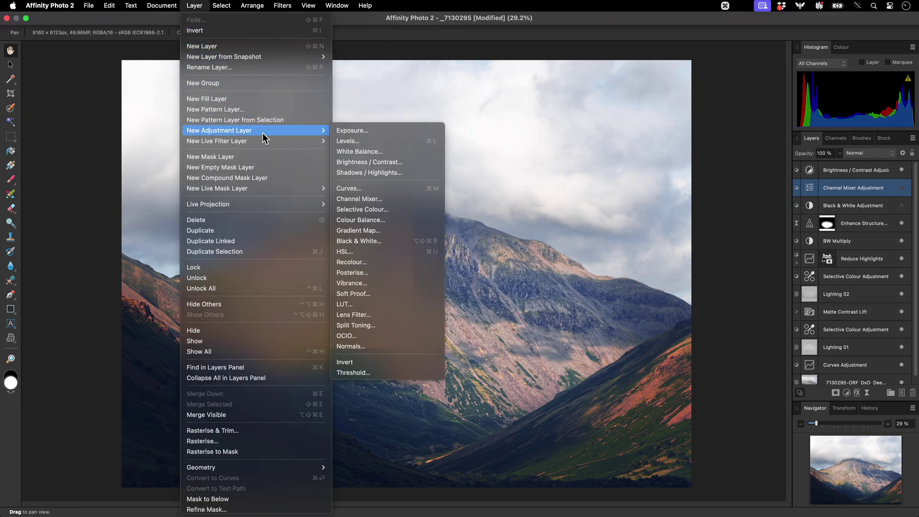
pyautogui.click(381, 252)
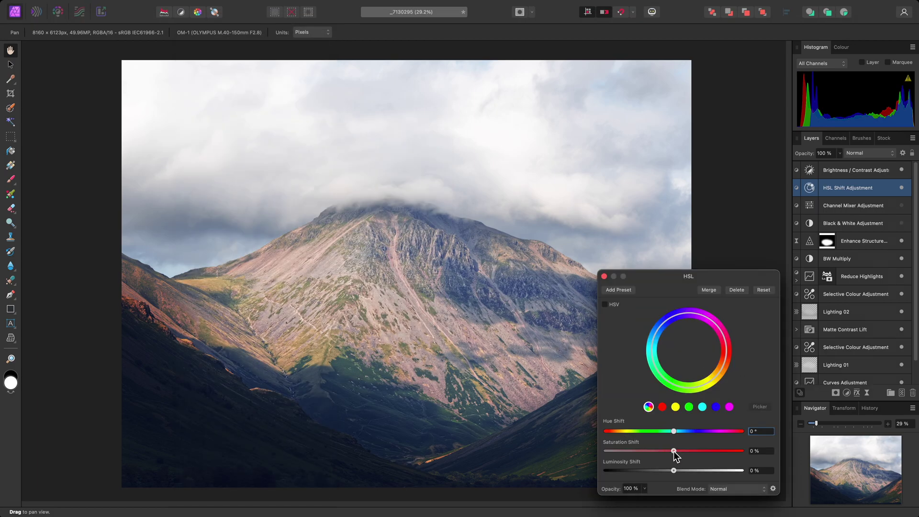
pyautogui.moveTo(674, 452); pyautogui.dragTo(602, 457)
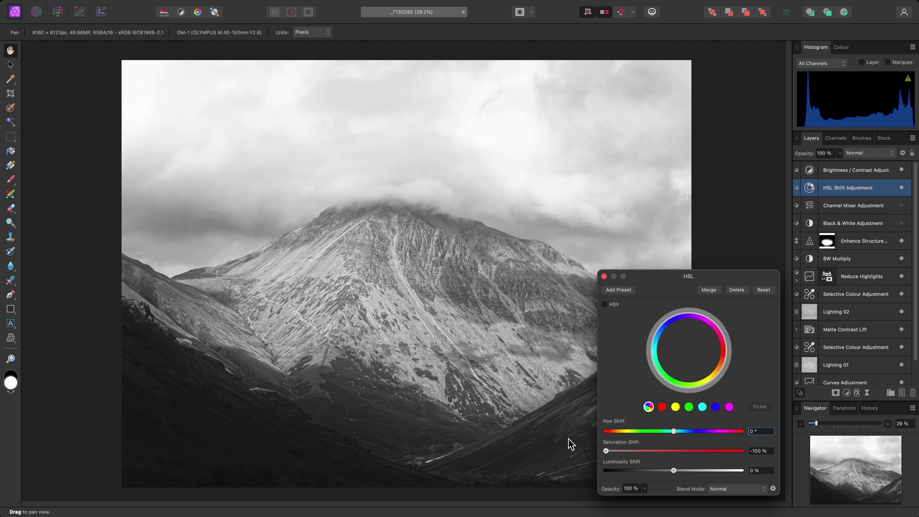
# Shift HSL luminosity to +100 for reds and -100 for yellows, cyans and blues
pyautogui.click(662, 407)
pyautogui.moveTo(677, 472); pyautogui.dragTo(750, 473)
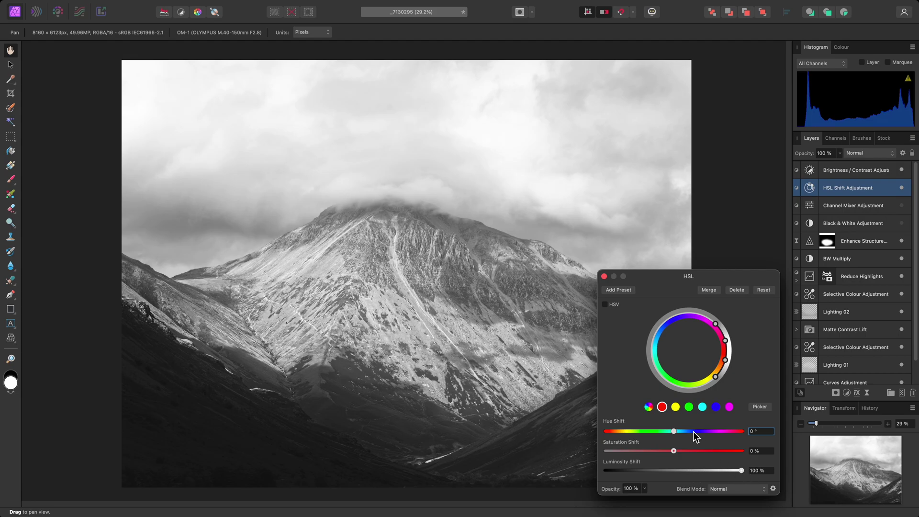
pyautogui.click(675, 407)
pyautogui.moveTo(677, 464); pyautogui.dragTo(598, 473)
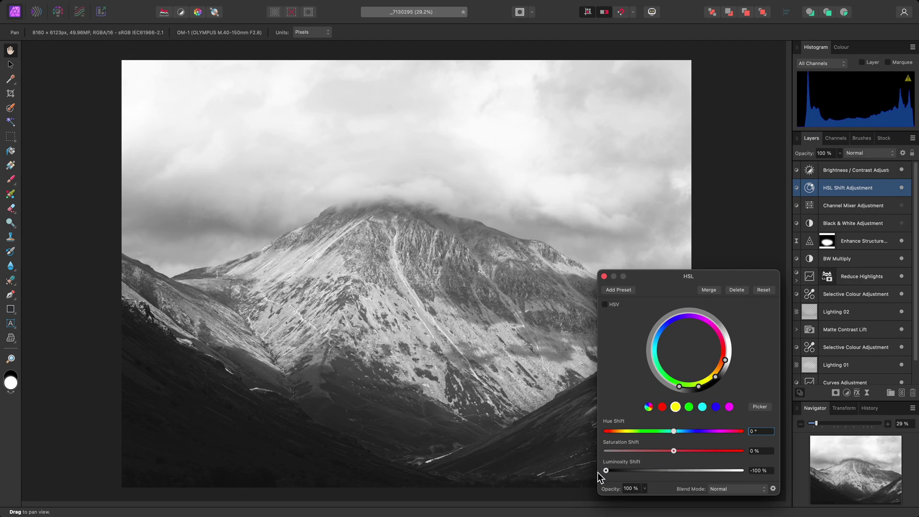
pyautogui.click(702, 406)
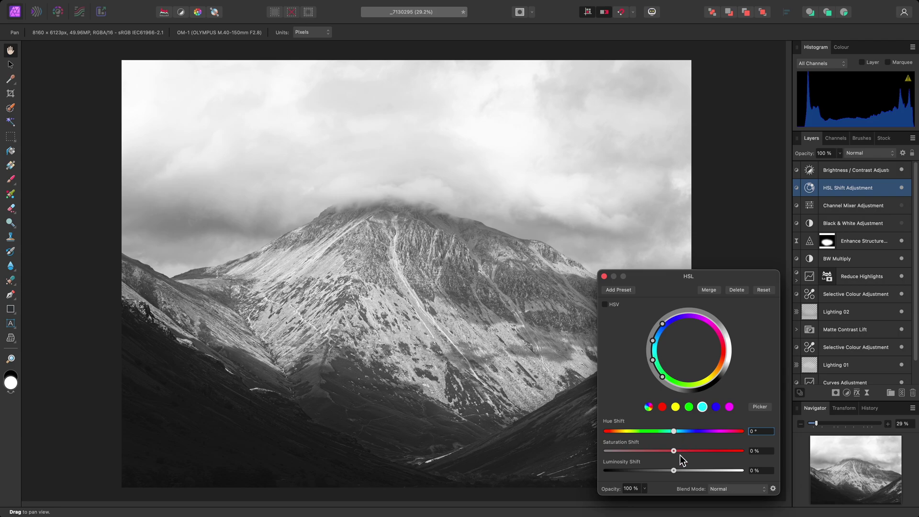
pyautogui.moveTo(674, 470); pyautogui.dragTo(606, 472)
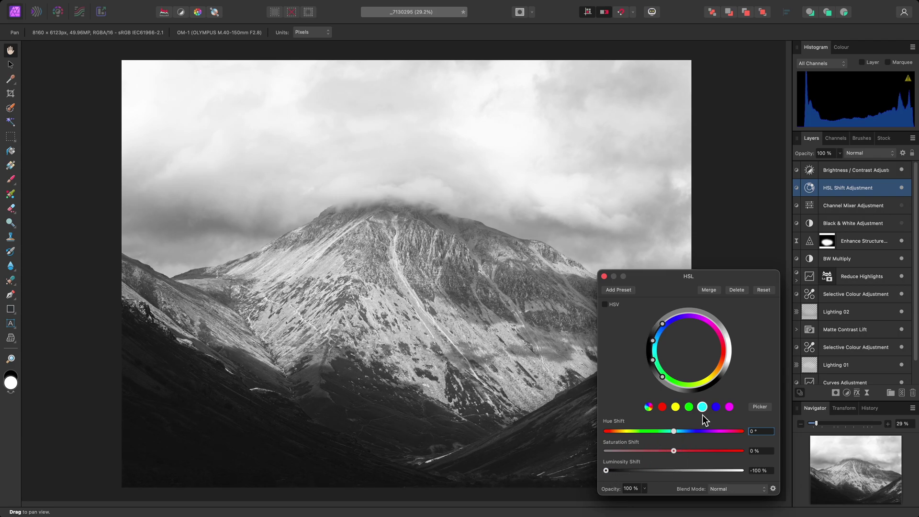
pyautogui.click(716, 406)
pyautogui.moveTo(674, 470); pyautogui.dragTo(598, 476)
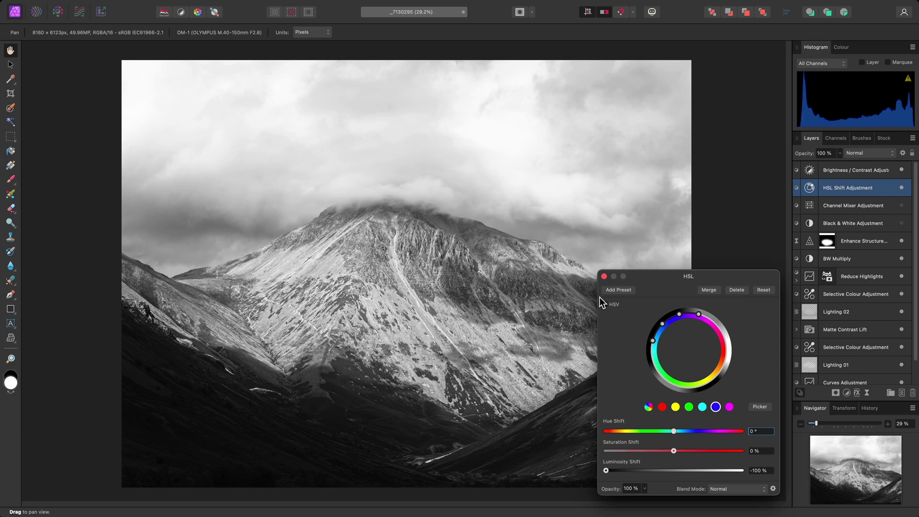
pyautogui.click(604, 277)
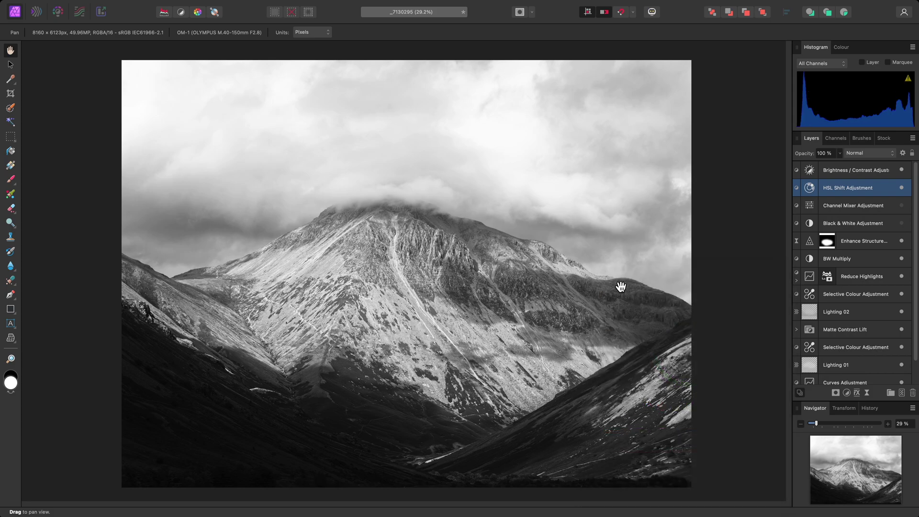